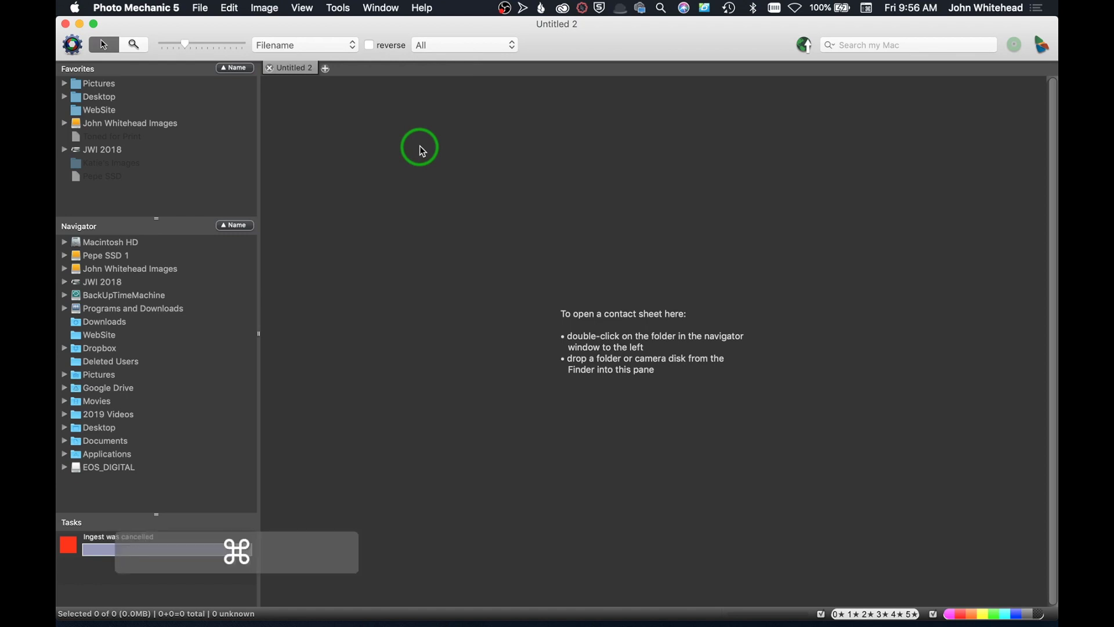
- Open Photo Mechanic's Ingest dialog with Cmd+G
key("super+g")
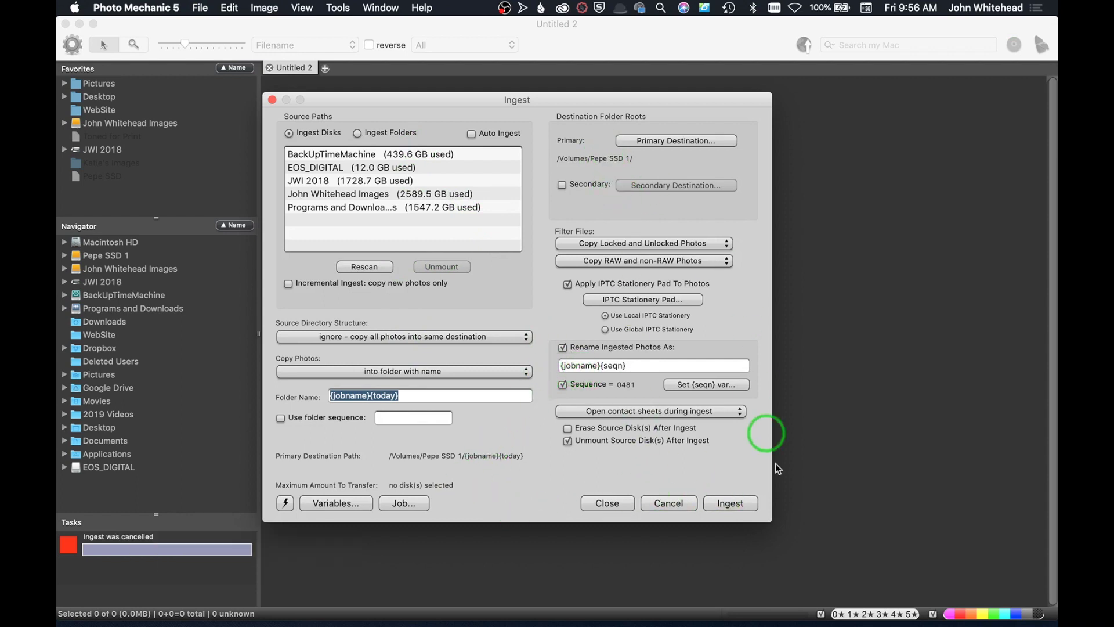
- Clear the no-source warning, choose the EOS_DIGITAL card, and start ingesting into Pepe SSD 1
left_click(736, 504)
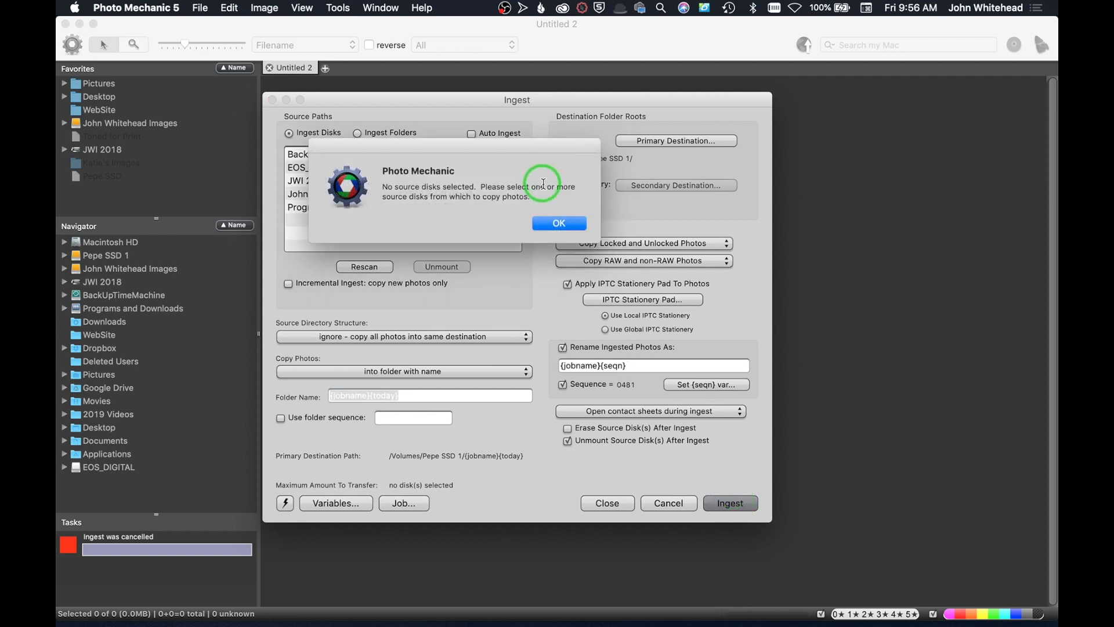
left_click(565, 223)
left_click(337, 168)
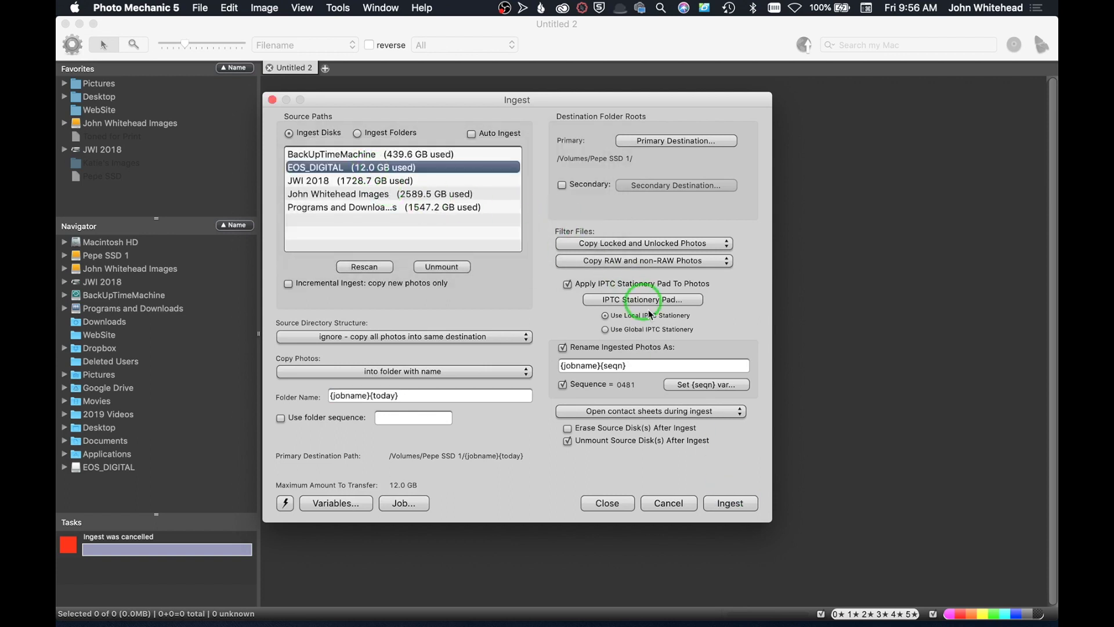
left_click(730, 503)
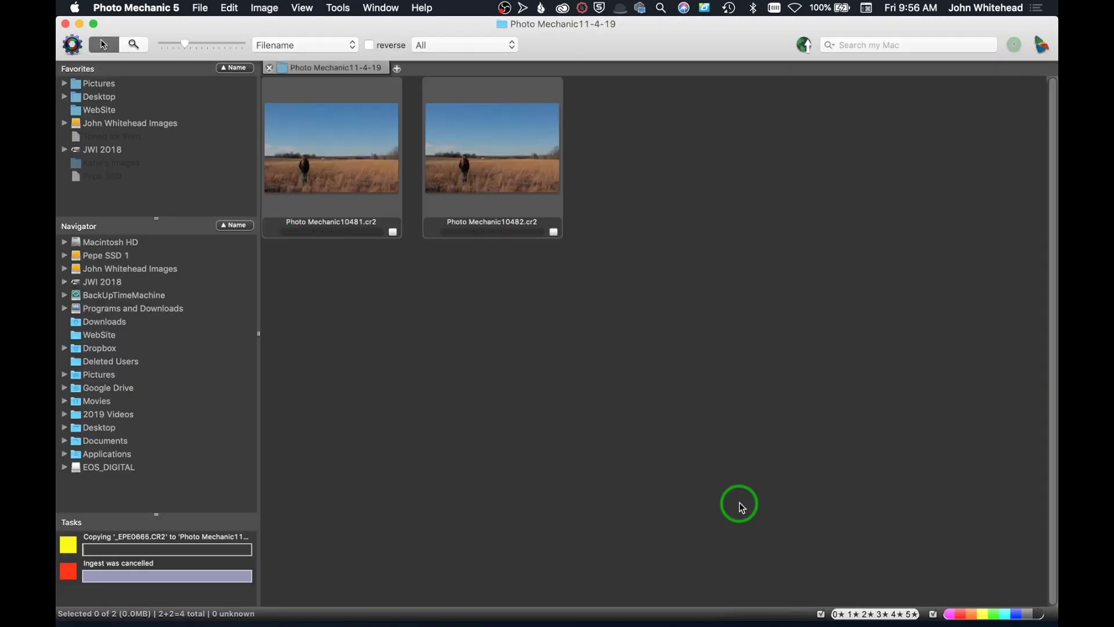
- Preview the first two ingested photos full-size, then return to the contact sheet
double_click(306, 151)
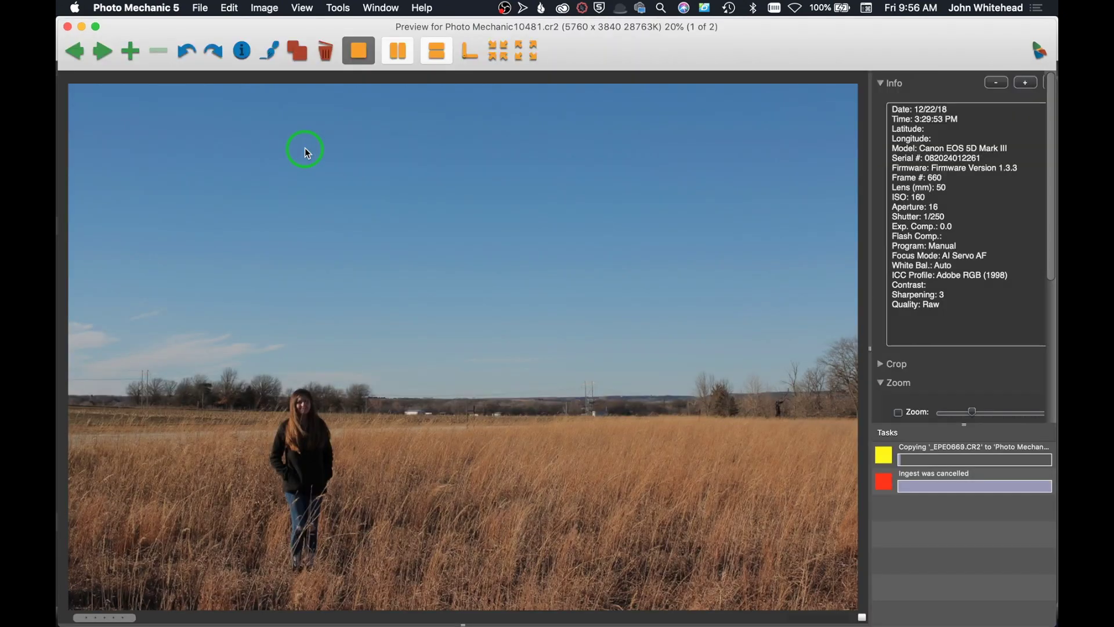
key("Right")
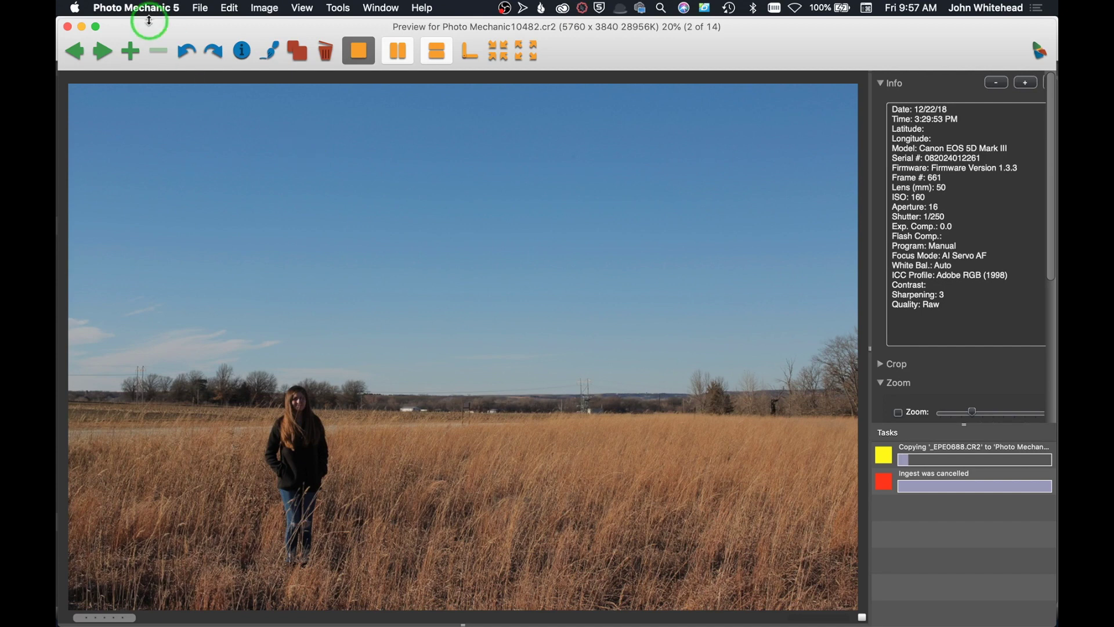
left_click(68, 27)
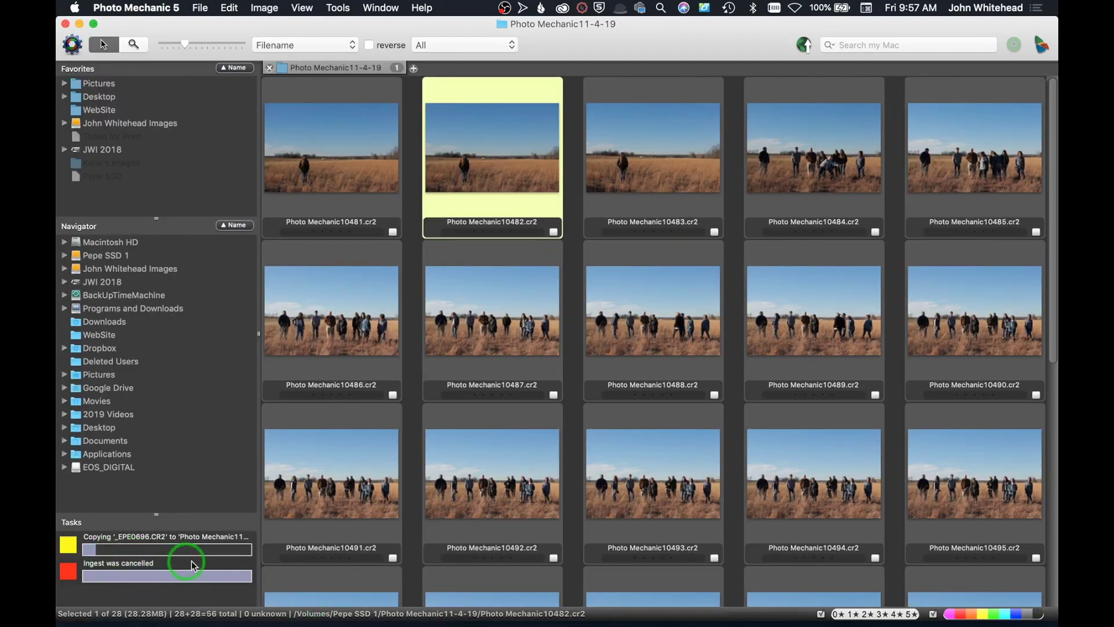
mouse_move(500, 570)
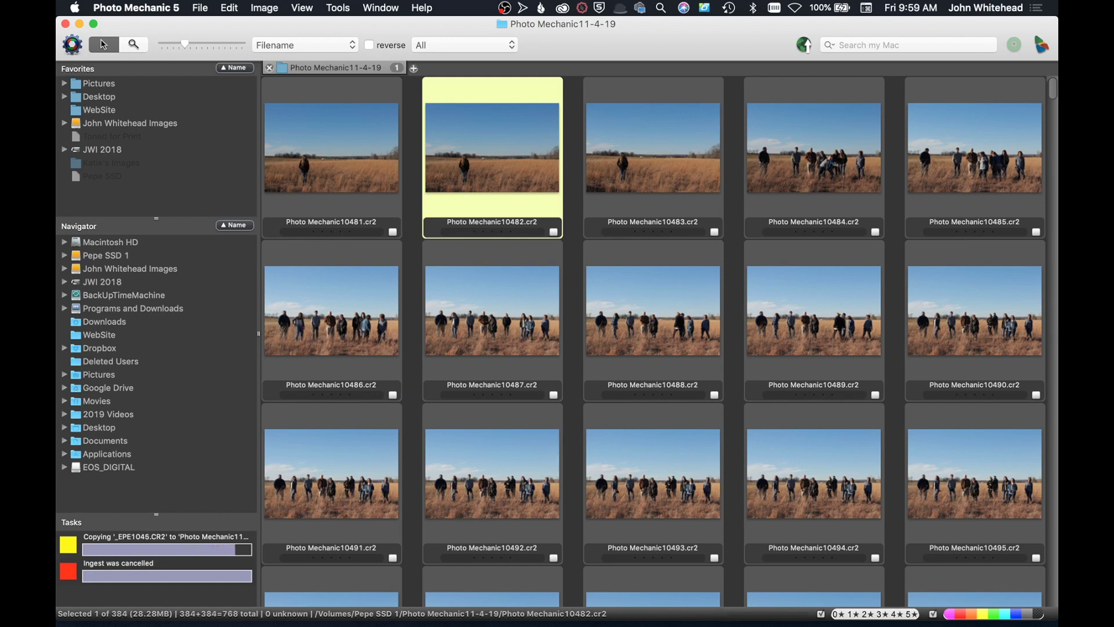
- Wait for all 429 photos to finish ingesting, then switch to Lightroom Classic
left_click(627, 53)
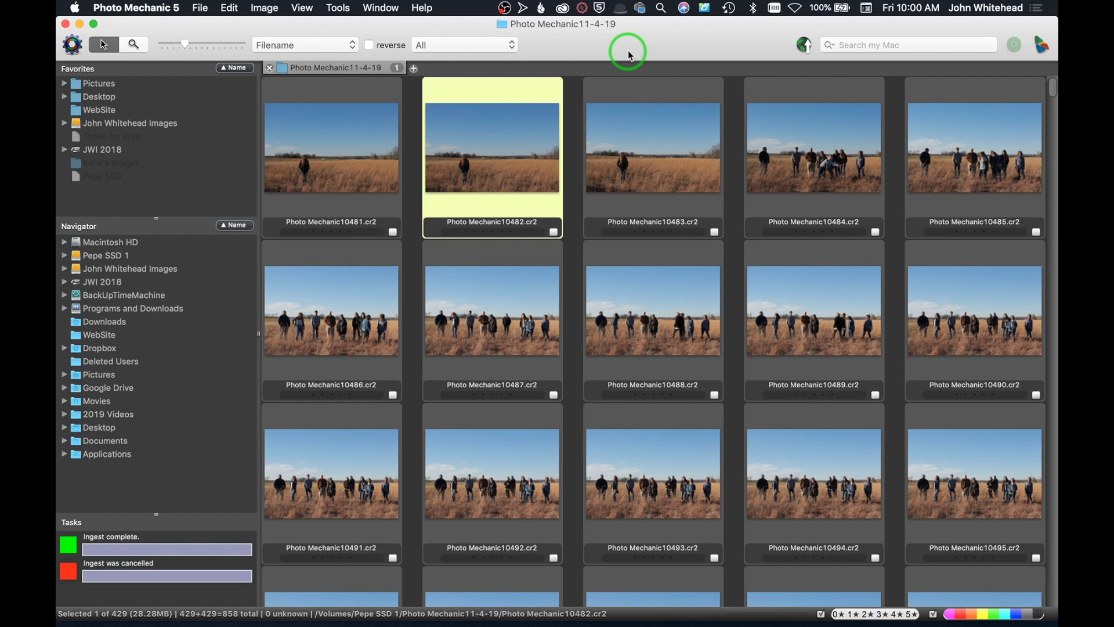
key("super")
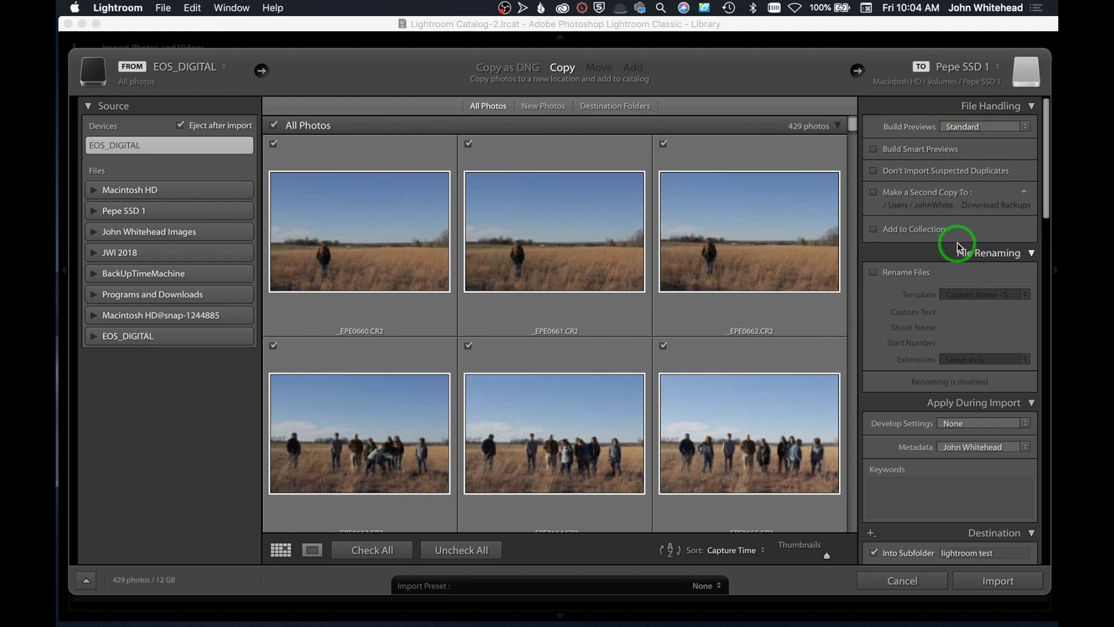
- Review File Handling and import all 429 photos into lightroom test on Pepe SSD 1
scroll(958, 247, "down", 1)
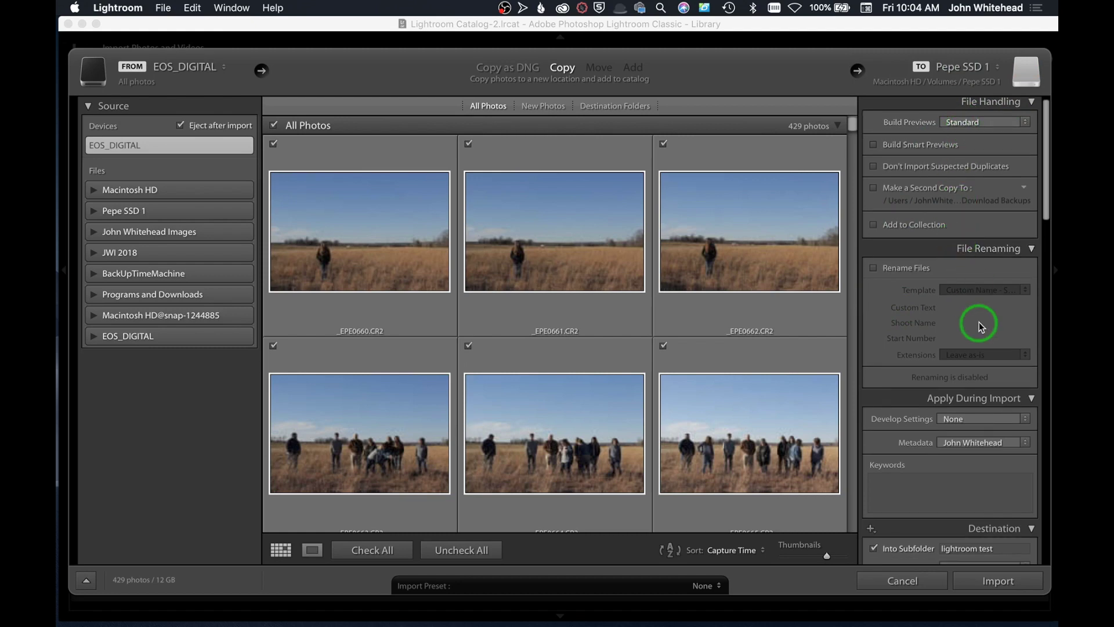
scroll(984, 433, "down", 2)
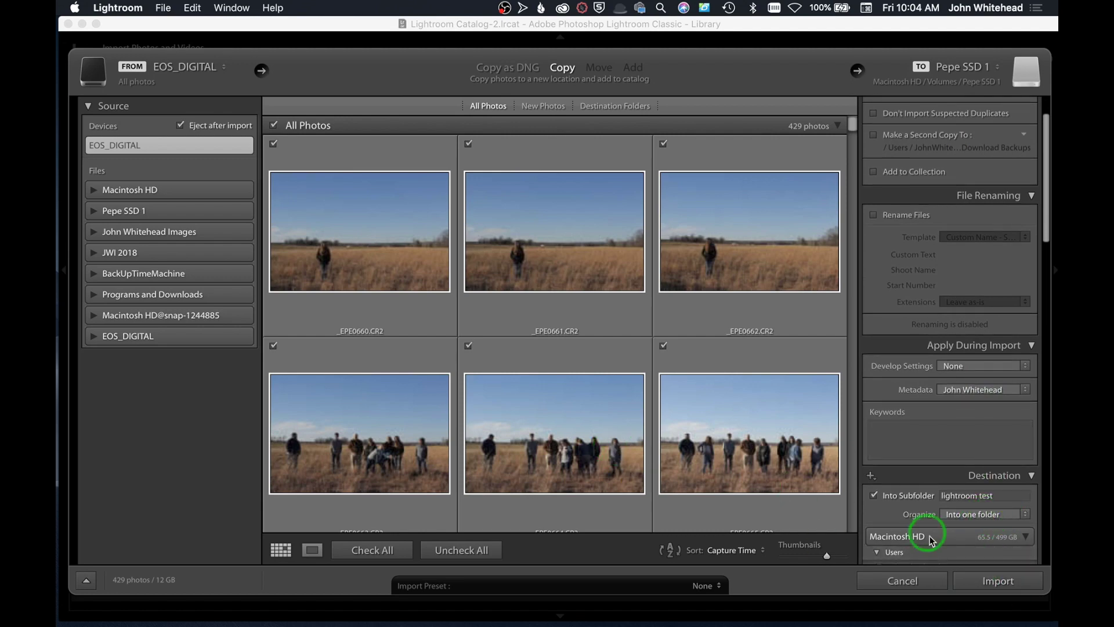
left_click(999, 582)
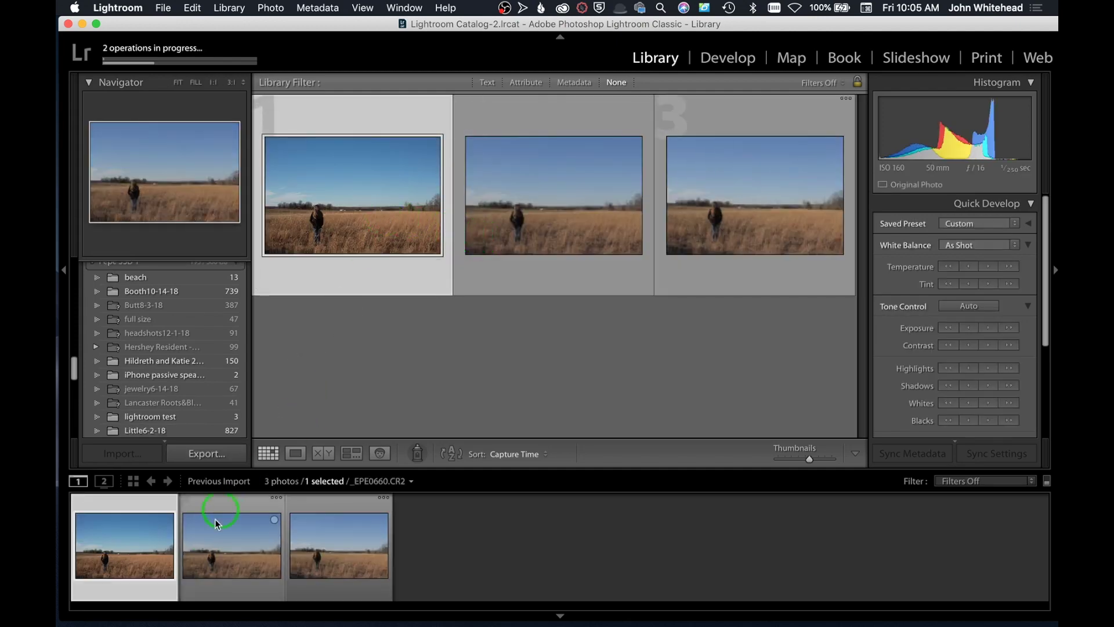
- Show the second imported photo, _EPE0661.CR2, in Loupe view and step forward
left_click(207, 535)
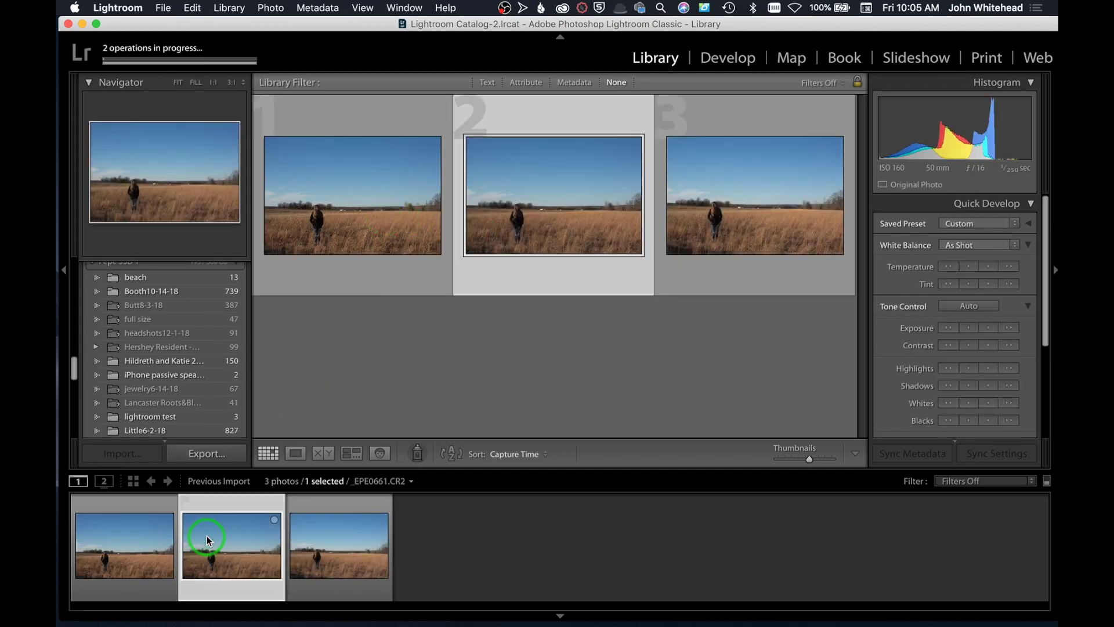
left_click(295, 452)
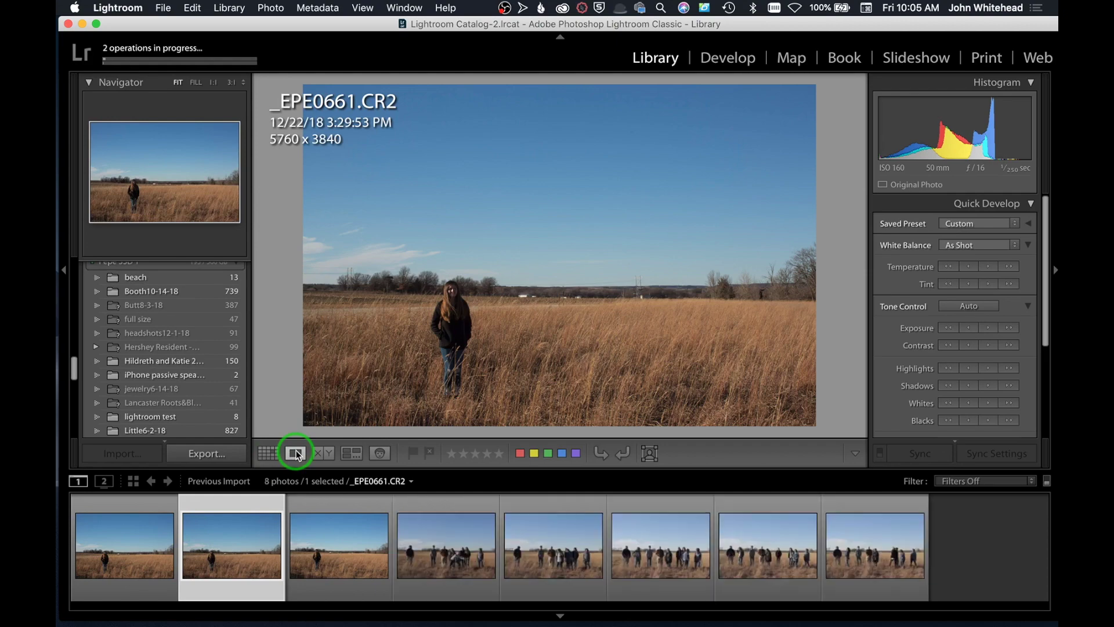
key("Right")
key("Right")
key("Right")
key("Right")
key("Right")
key("Right")
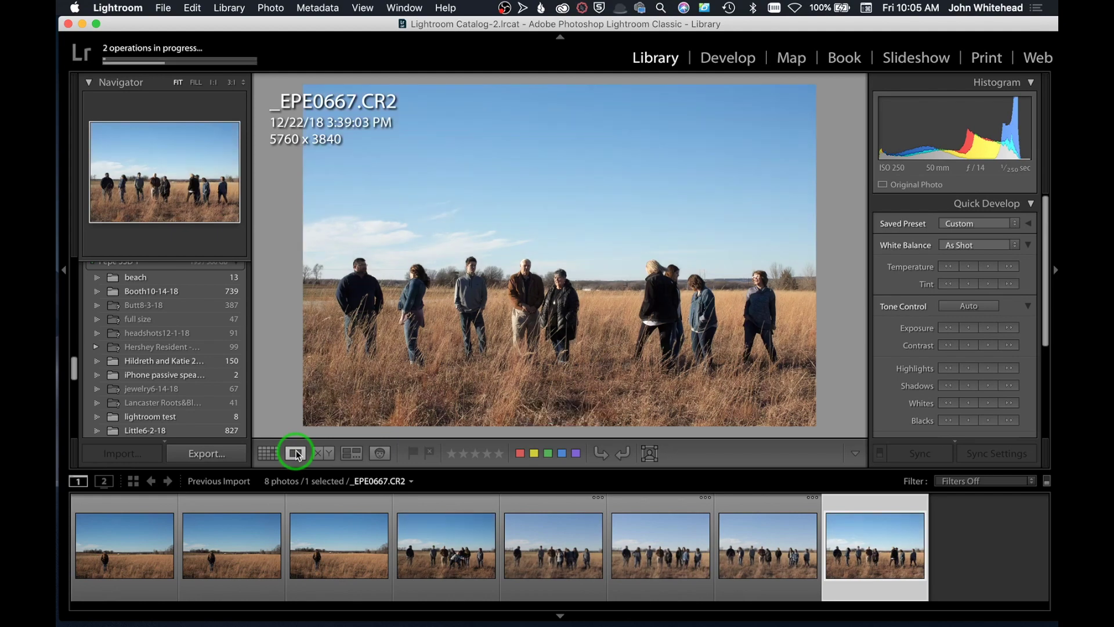
- Step back and forth through the imported photos in Loupe view up to _EPE0676.CR2
key("Left")
key("Right")
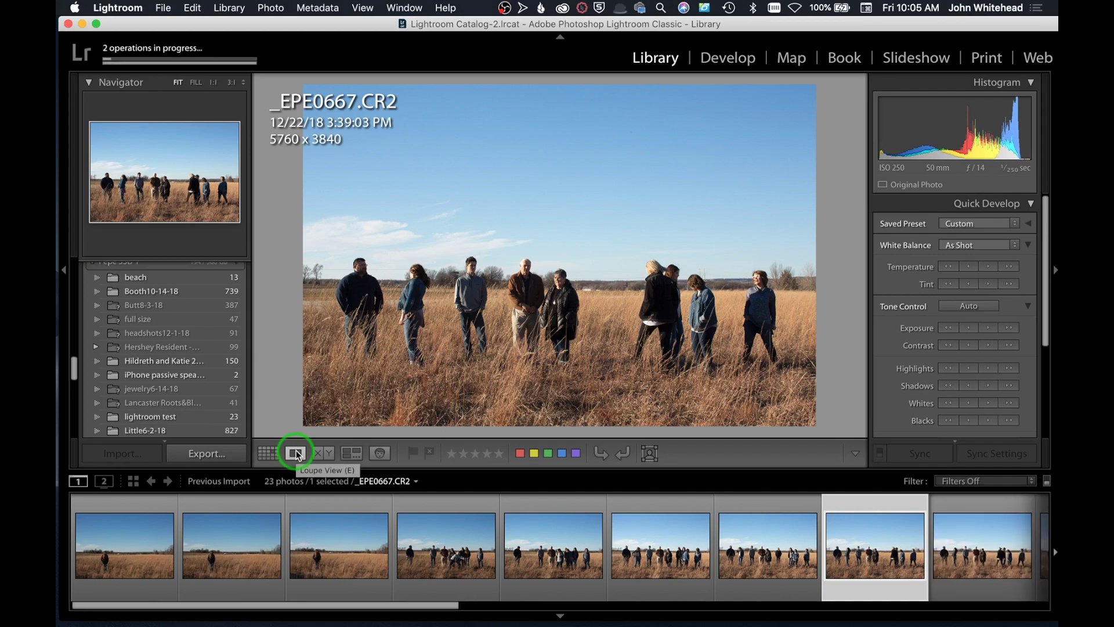
key("Right")
key("Right")
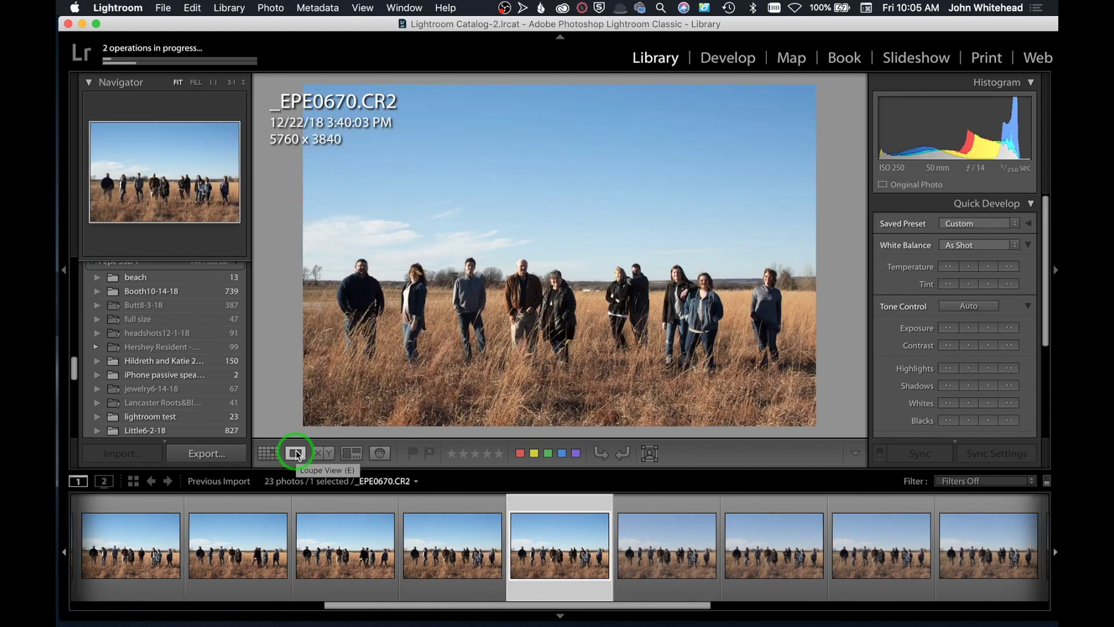
key("Right")
key("Right")
key("Right")
key("Right")
key("Right")
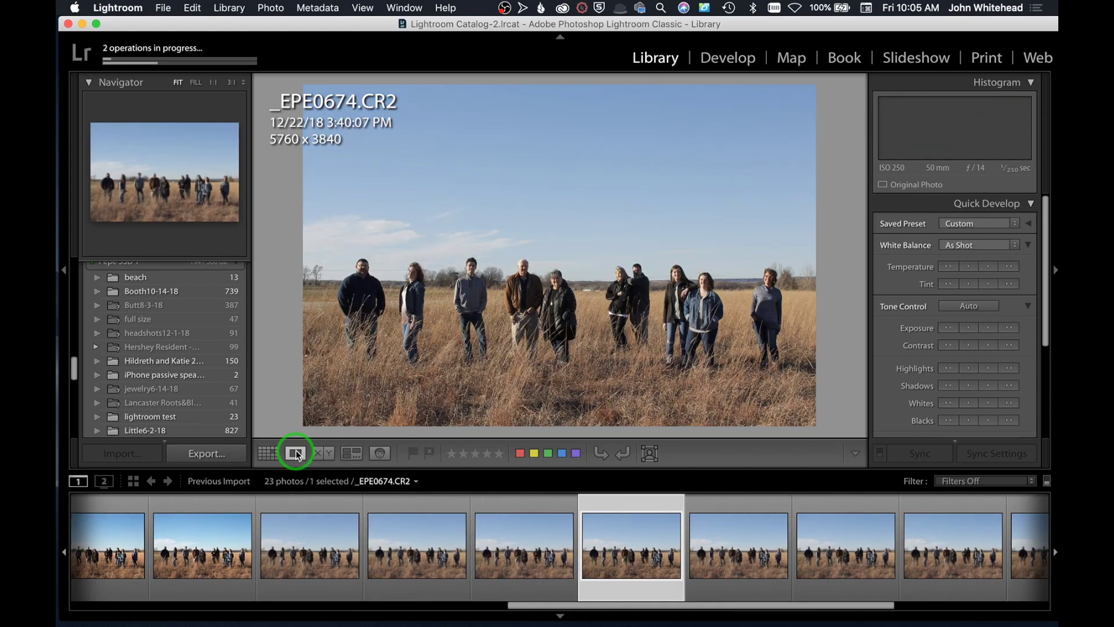
key("Right")
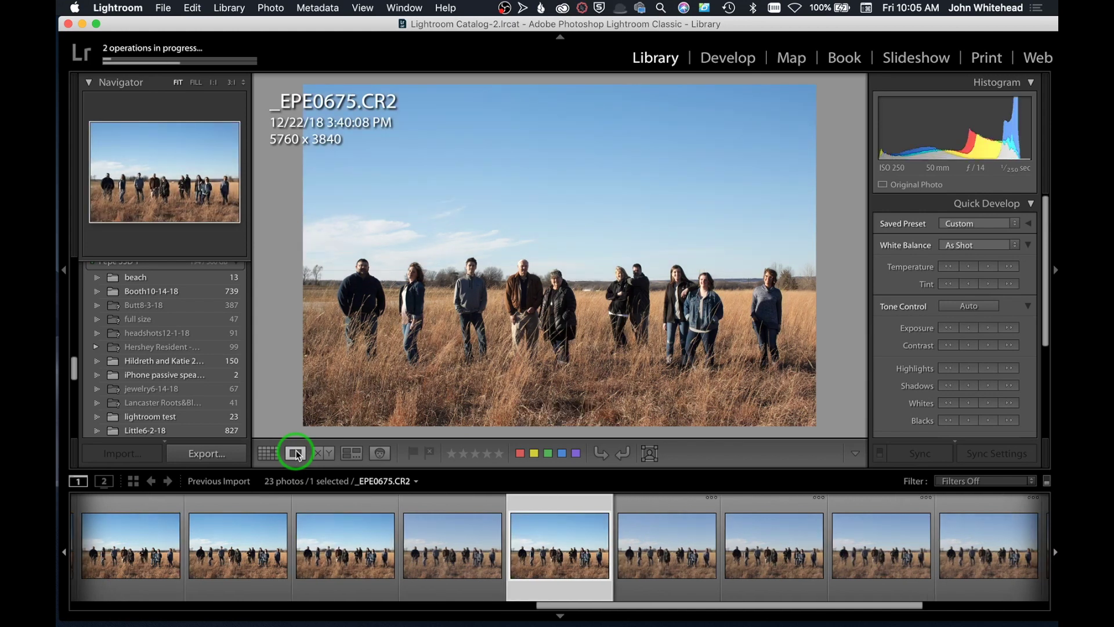
key("Right")
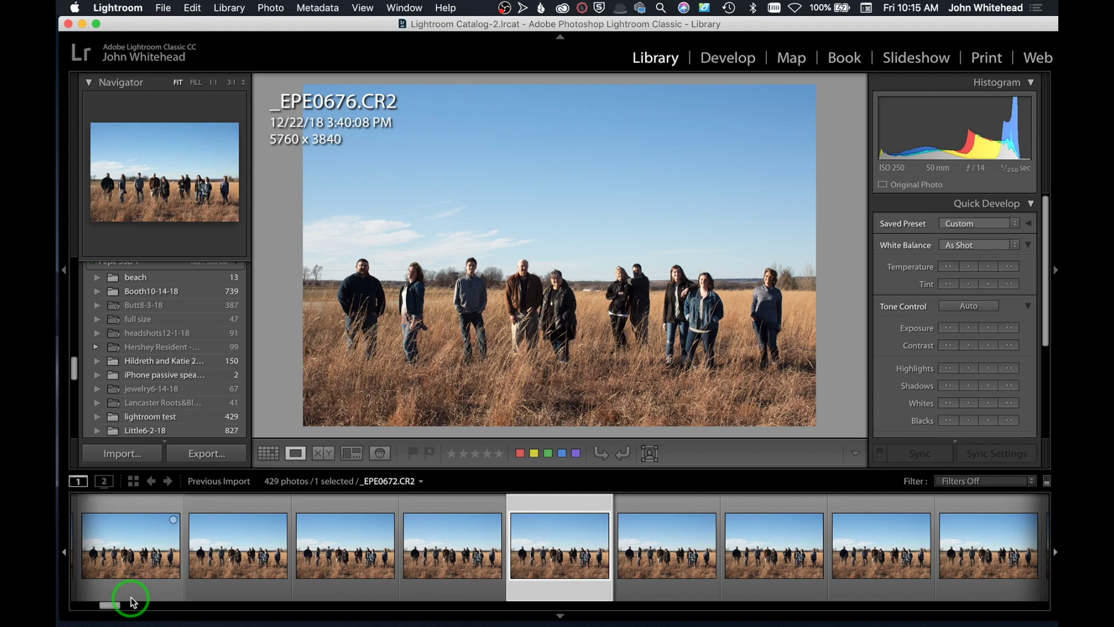
- After the import completes, open _EPE0676.CR2 in the Develop module
left_click(743, 61)
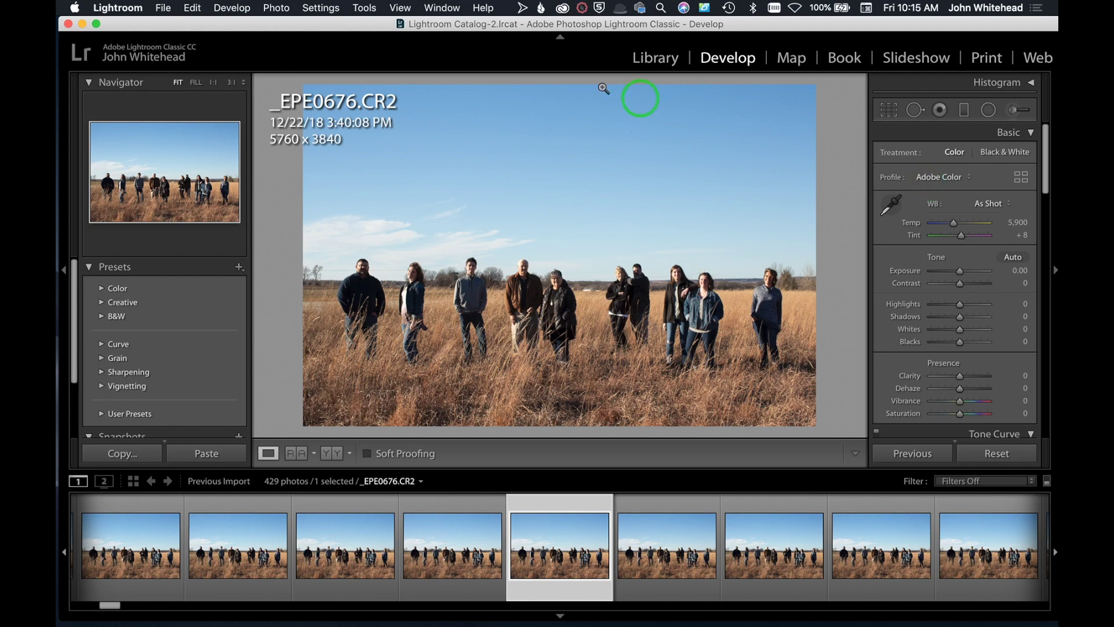
- Switch to Library and back to Develop to reopen _EPE0676.CR2 for editing
left_click(648, 60)
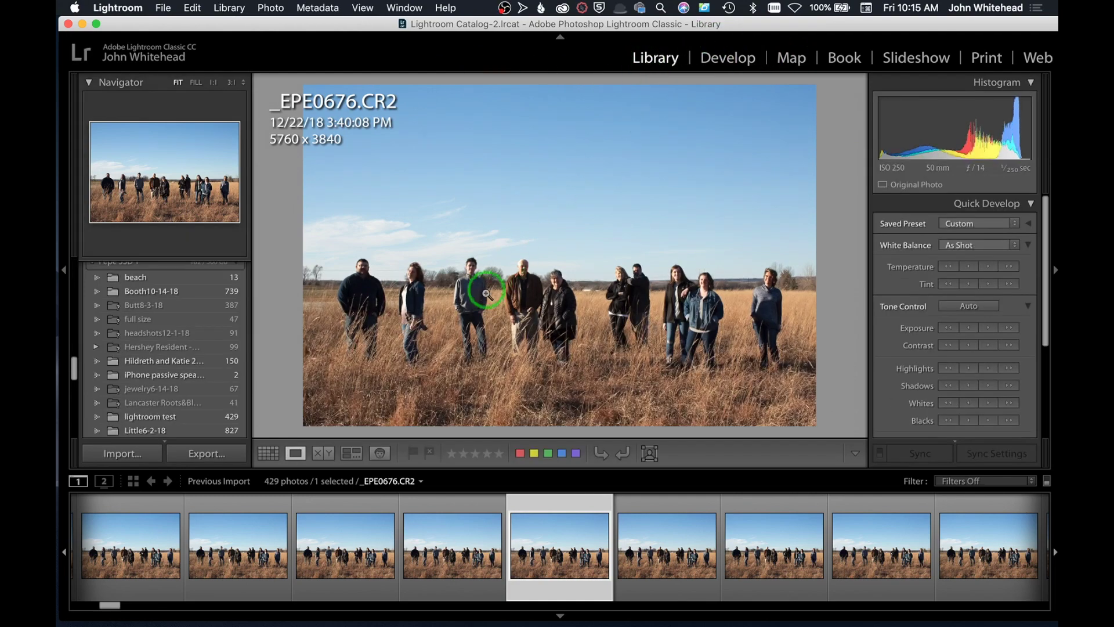
left_click(726, 59)
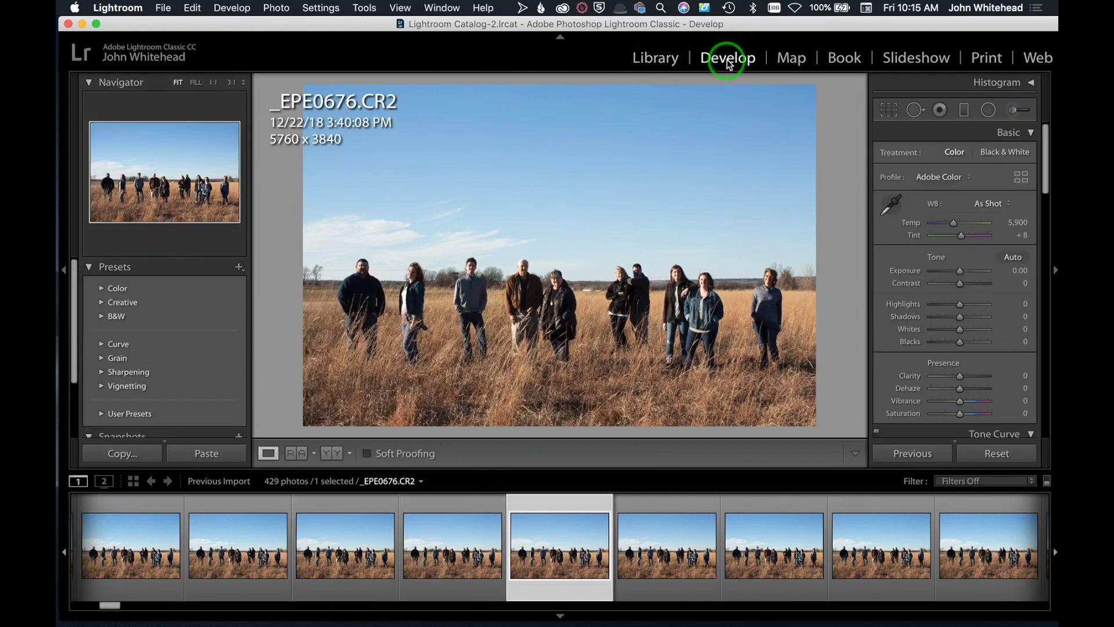